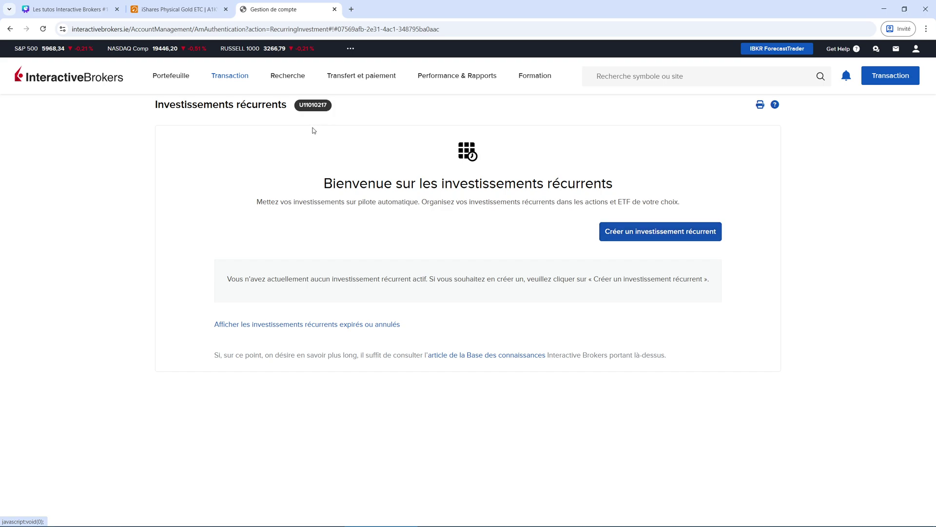
- Search for "ISHARES PHYSICAL GOLD" and open the stock quote of IGLN on LSEETF
{"action": "left_click", "coordinate": [632, 75]}
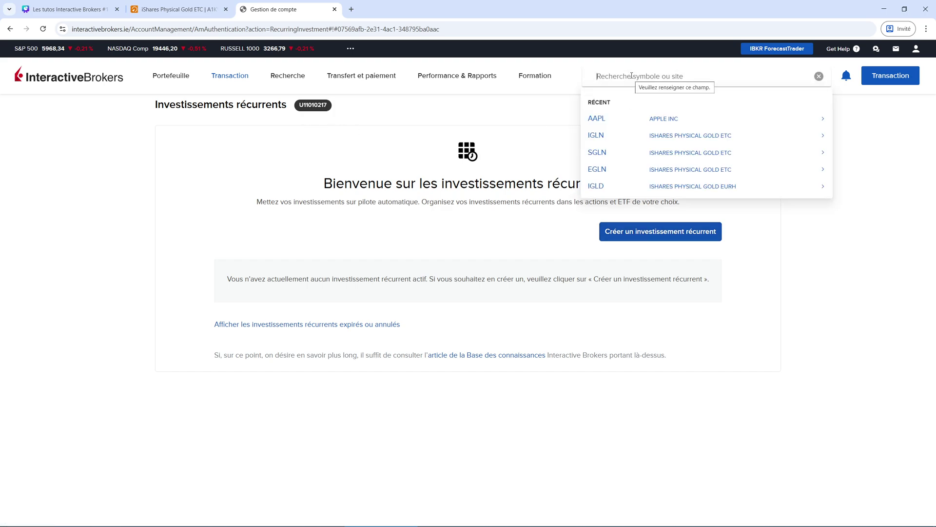
{"action": "type", "text": "IHS"}
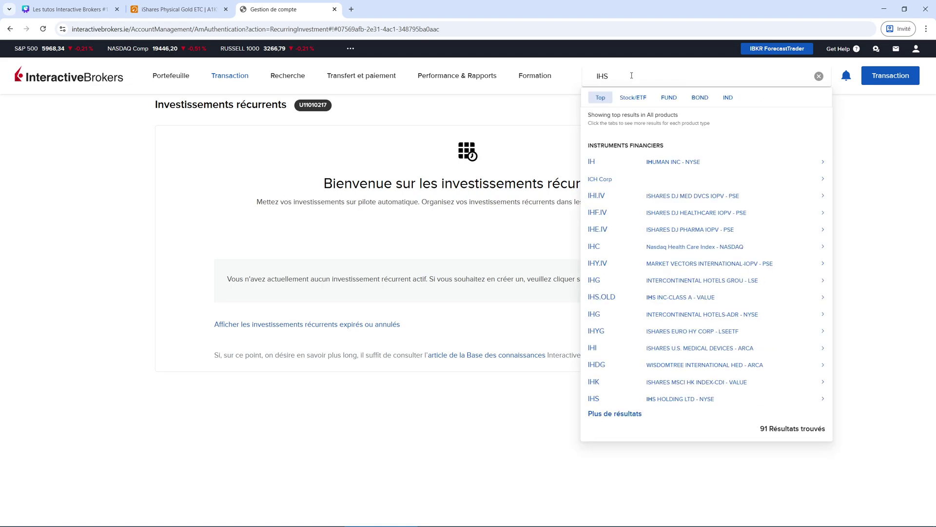
{"action": "key", "text": "BackSpace"}
{"action": "key", "text": "BackSpace"}
{"action": "type", "text": "SHARES"}
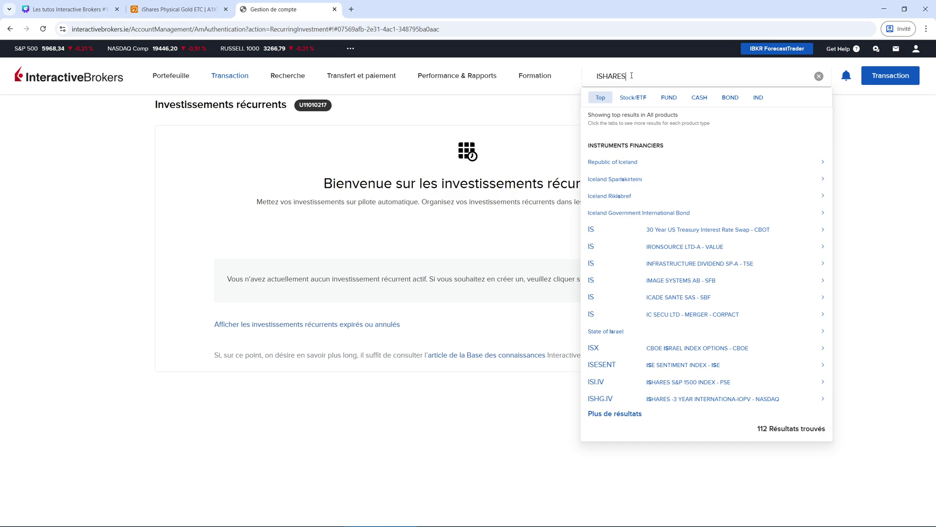
{"action": "type", "text": " PHYS"}
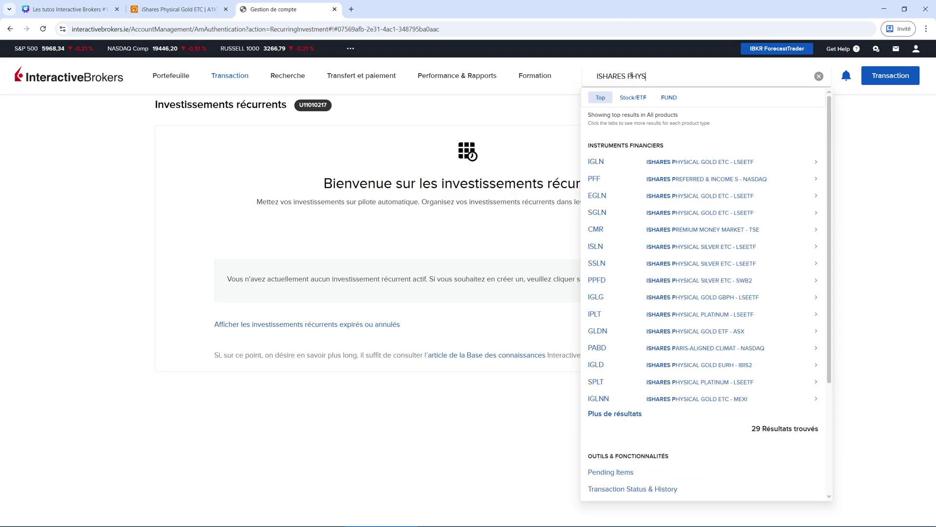
{"action": "type", "text": "ICAL GOL"}
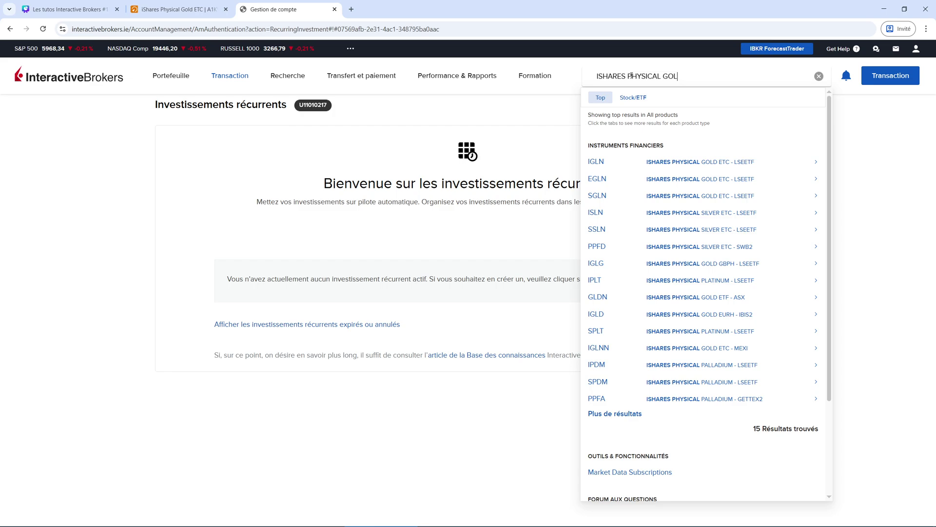
{"action": "type", "text": "D"}
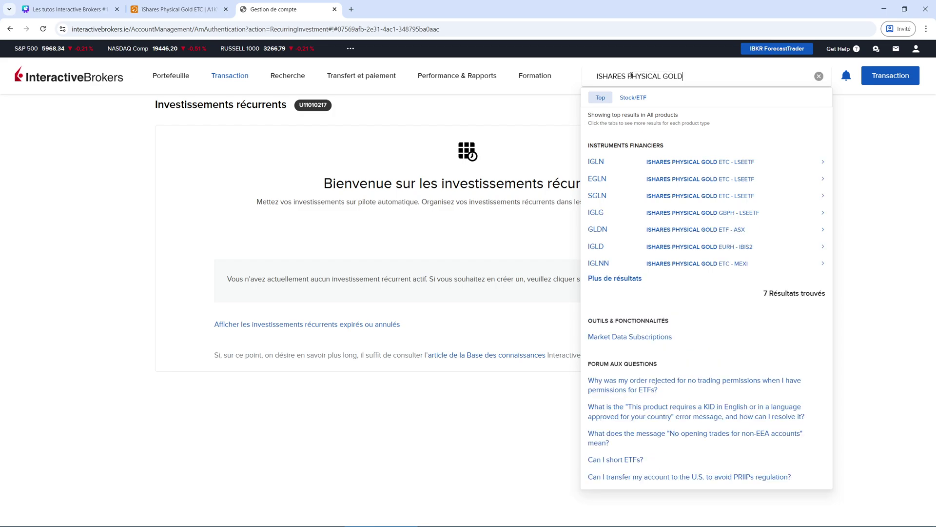
{"action": "left_click", "coordinate": [608, 181]}
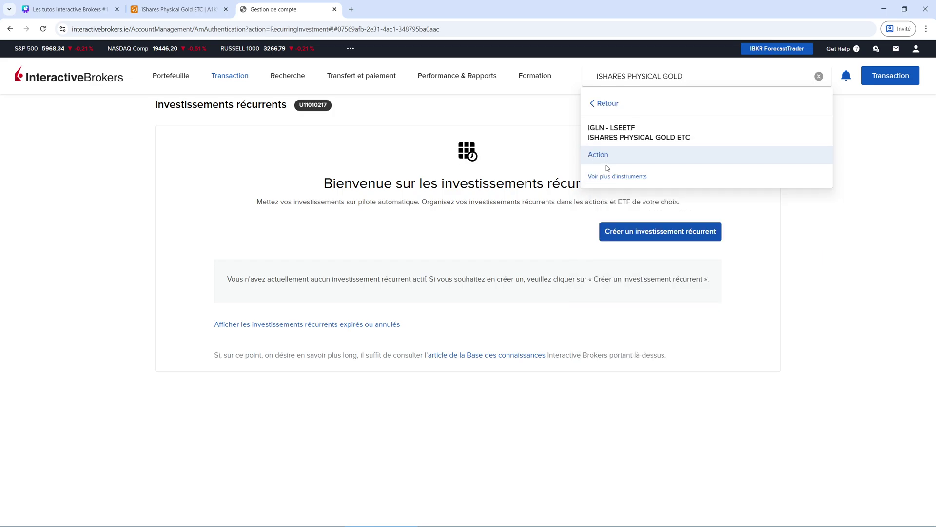
{"action": "left_click", "coordinate": [610, 158]}
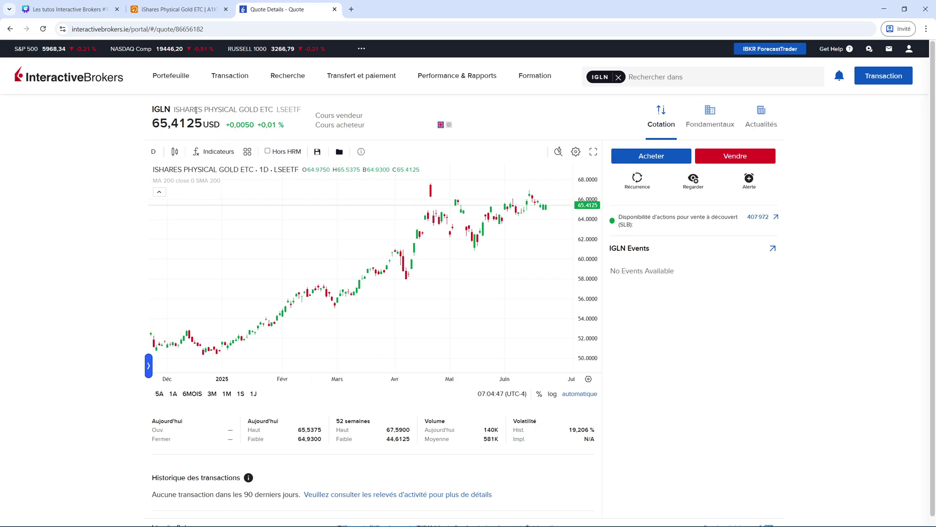
- Start a recurring investment in IGLN, highlight its ISIN and set the start date to 02/07/2025
{"action": "left_click", "coordinate": [638, 181]}
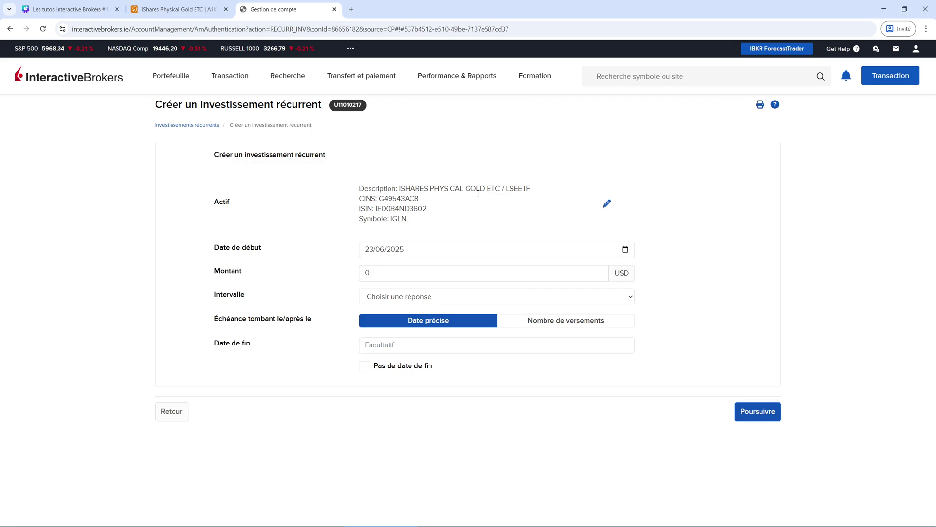
{"action": "double_click", "coordinate": [391, 208]}
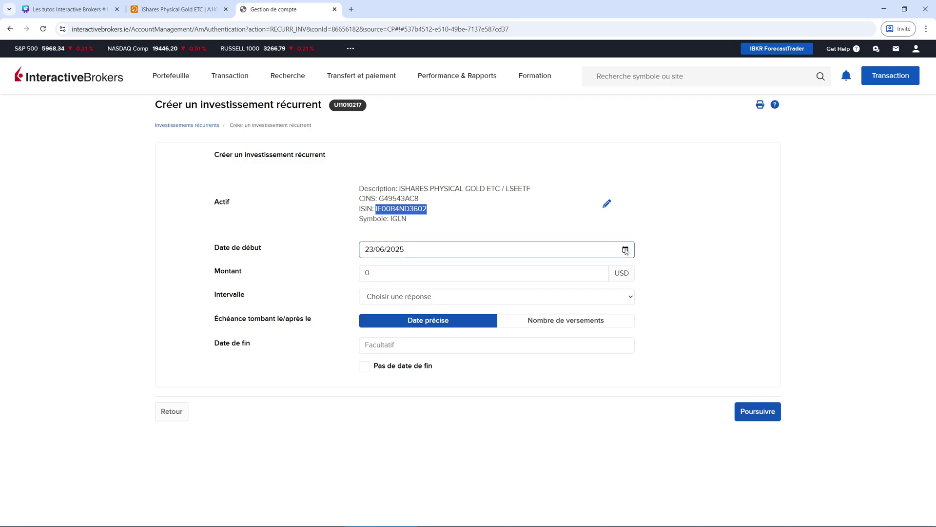
{"action": "left_click", "coordinate": [625, 250]}
{"action": "scroll", "coordinate": [429, 317], "scroll_direction": "down", "scroll_amount": 1}
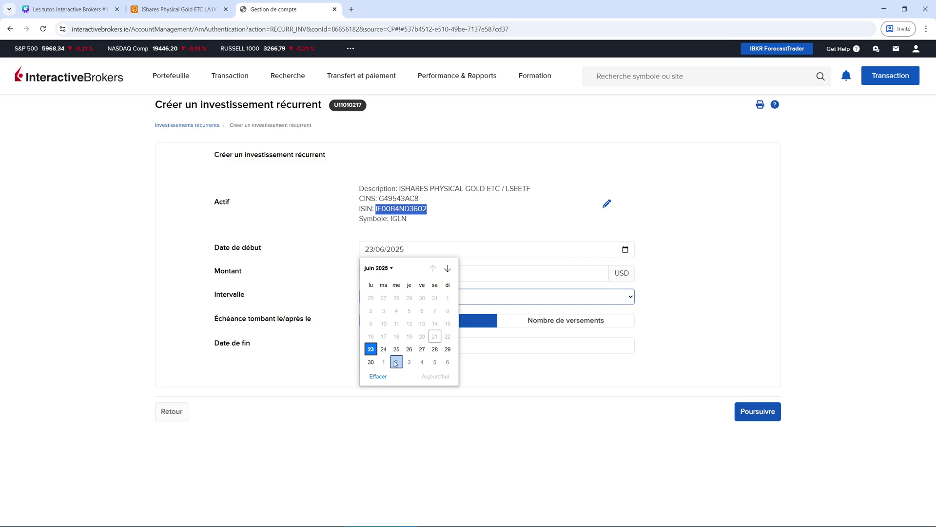
{"action": "left_click", "coordinate": [396, 345]}
- Set the recurring investment's amount to 100 USD and its interval to Mensuellement
{"action": "left_click", "coordinate": [414, 272]}
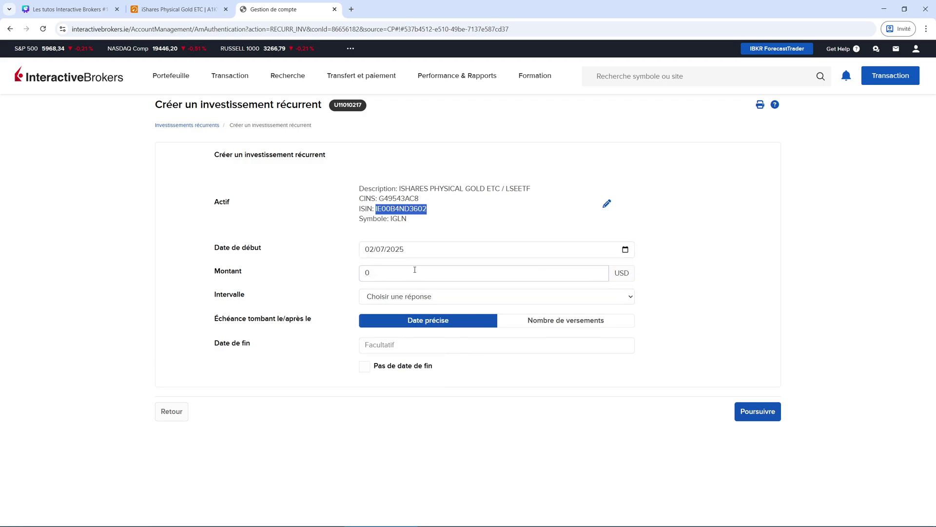
{"action": "double_click", "coordinate": [413, 273]}
{"action": "type", "text": "100"}
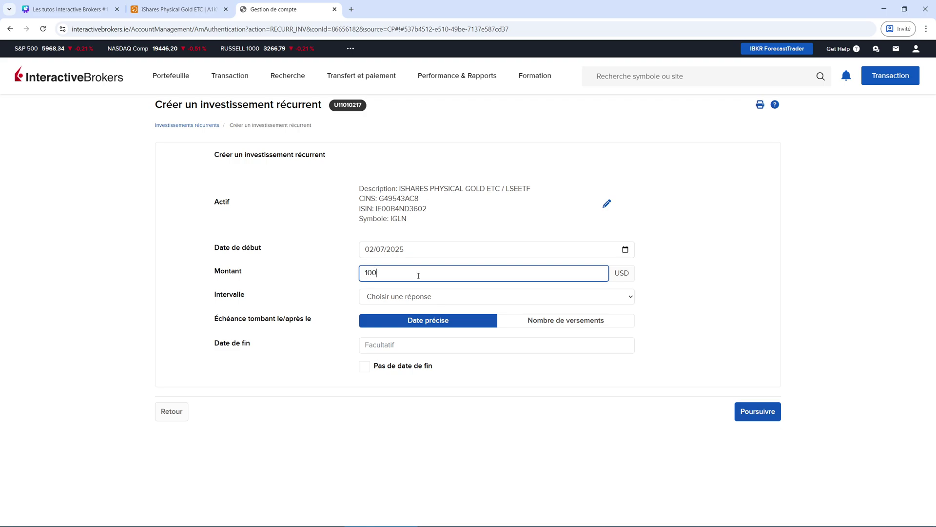
{"action": "left_click", "coordinate": [410, 298]}
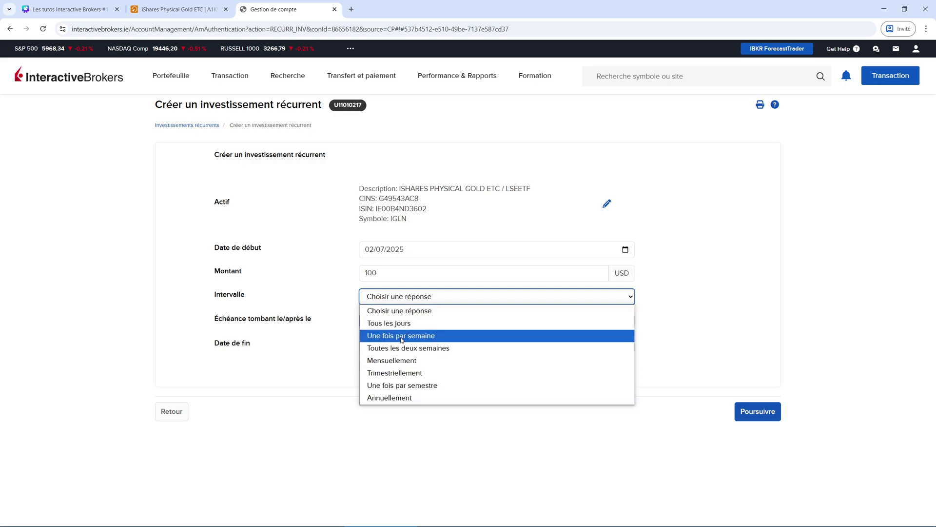
{"action": "left_click", "coordinate": [397, 361]}
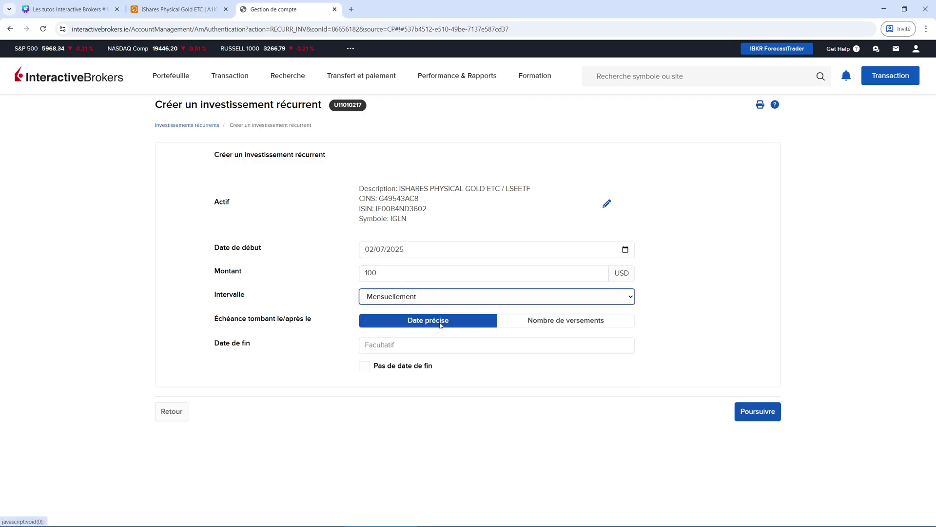
{"action": "left_click", "coordinate": [551, 326]}
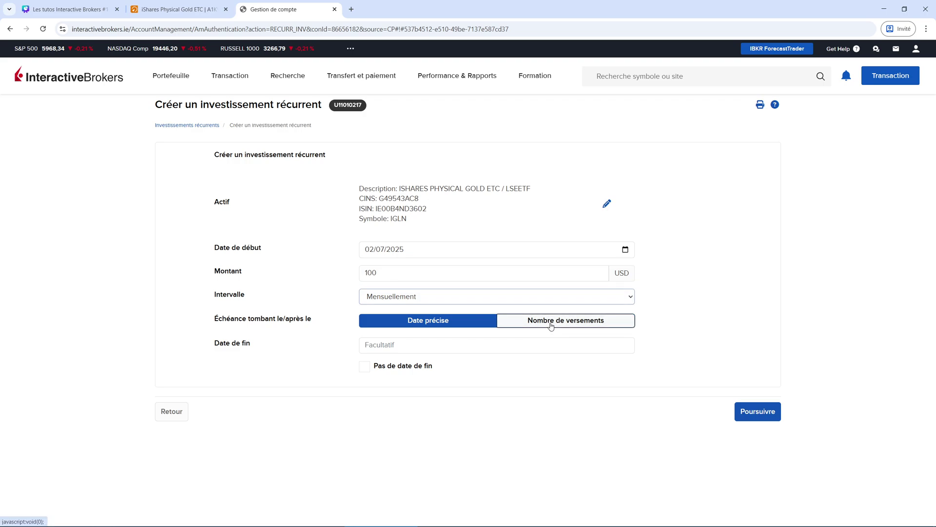
{"action": "left_click", "coordinate": [436, 348]}
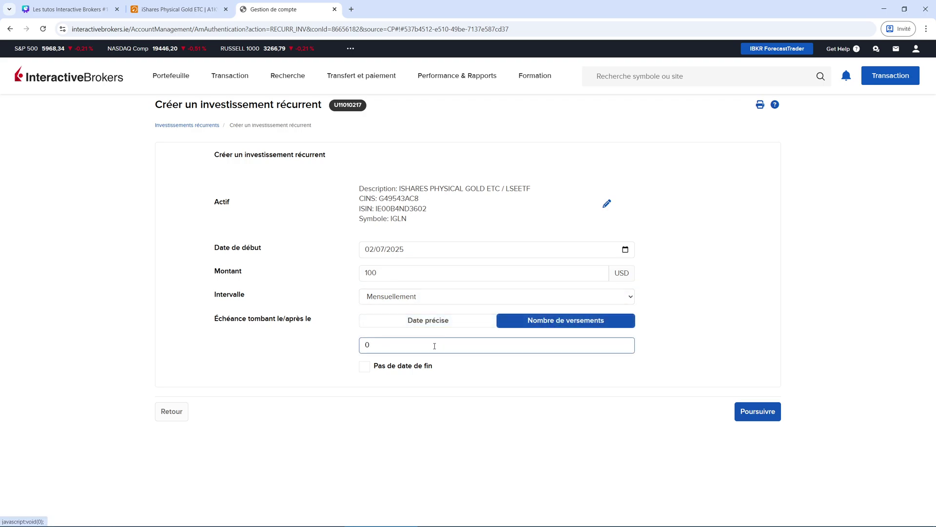
{"action": "left_click", "coordinate": [419, 326]}
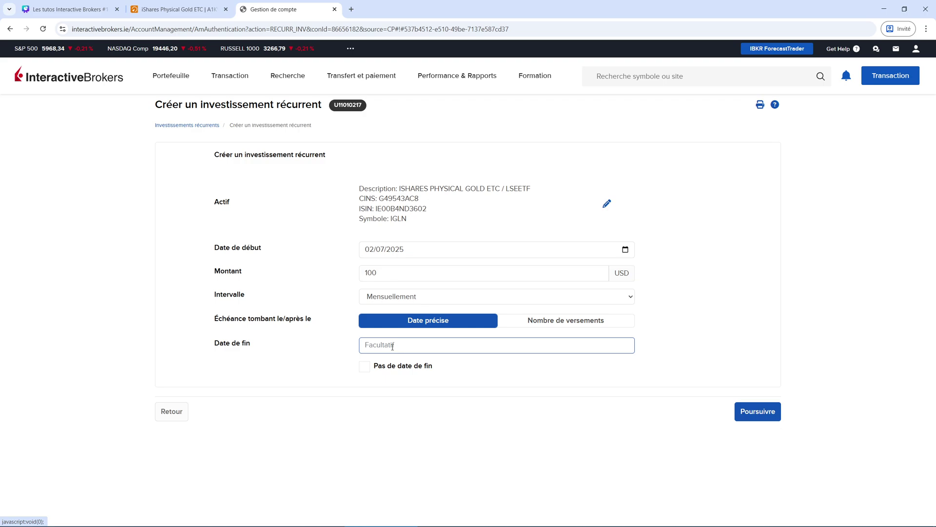
- Give the recurring investment no end date (Pas de date de fin) and save it through to completion
{"action": "left_click", "coordinate": [364, 369]}
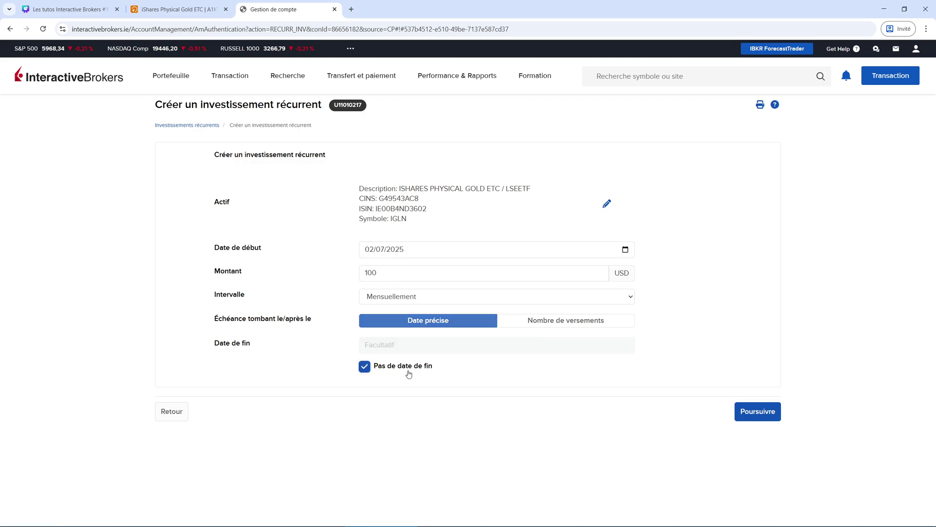
{"action": "left_click", "coordinate": [760, 412]}
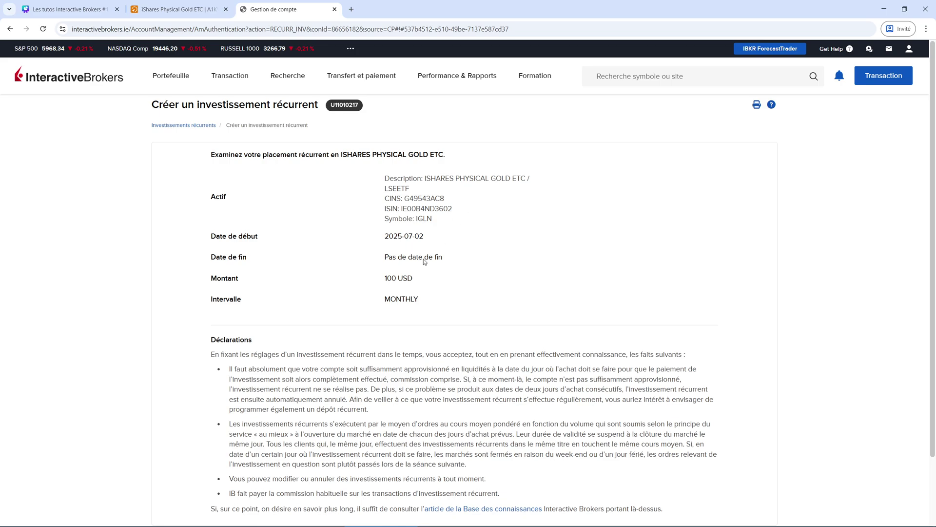
{"action": "scroll", "coordinate": [820, 322], "scroll_direction": "down", "scroll_amount": 2}
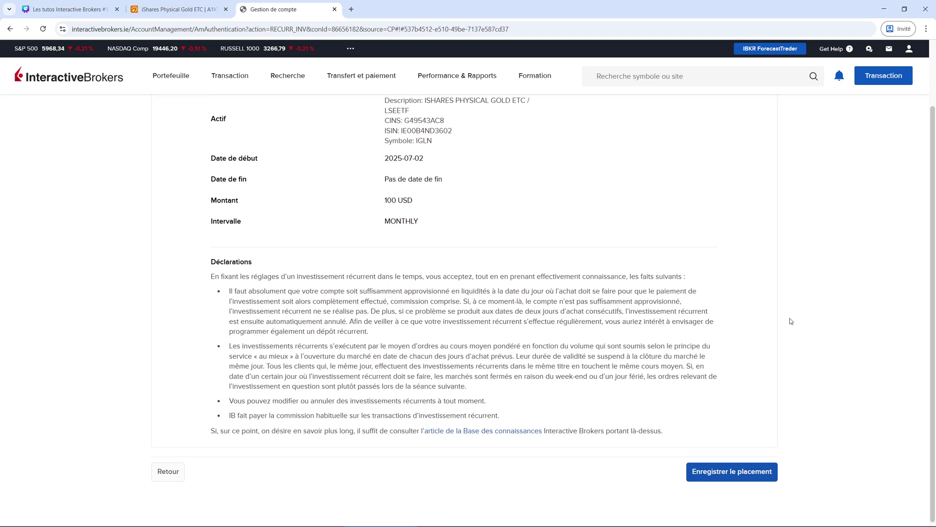
{"action": "left_click", "coordinate": [725, 476]}
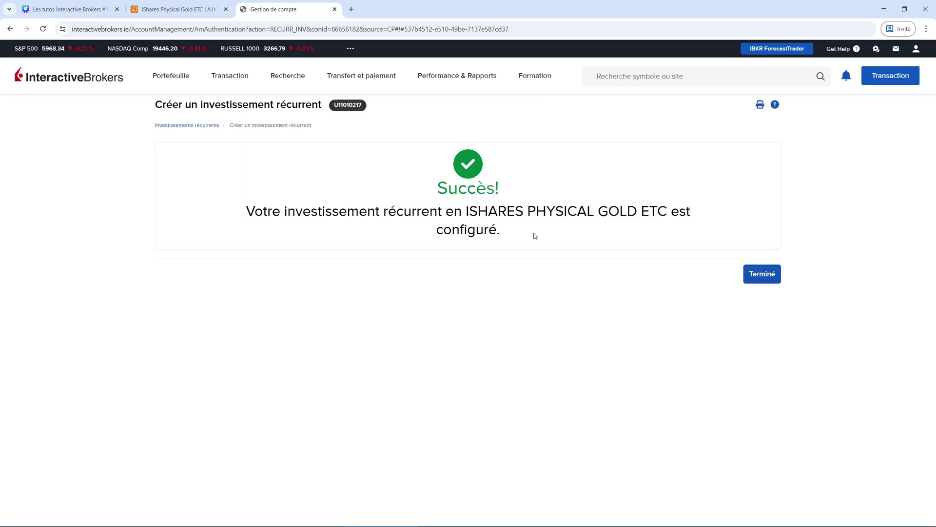
{"action": "left_click", "coordinate": [764, 275]}
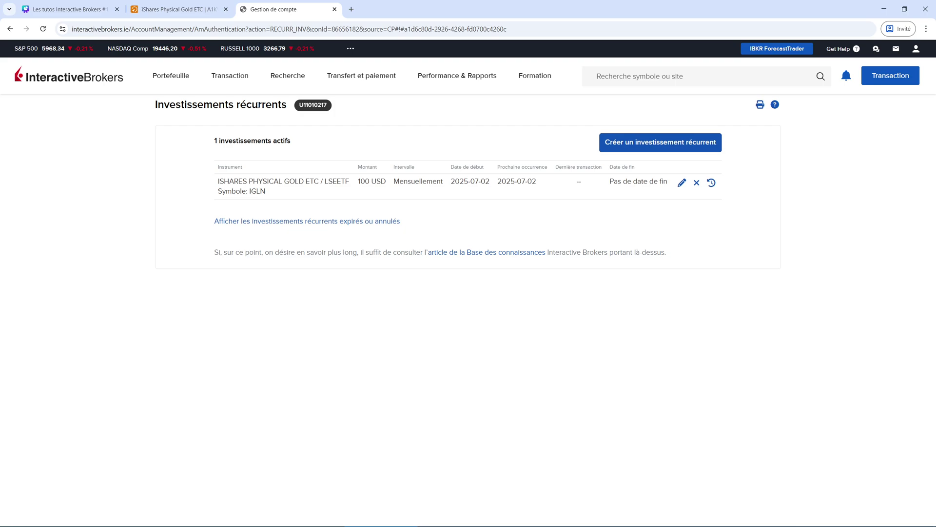
- Review the IGLN plan on the Investissements récurrents page and among the recurring orders in Ordres & transactions
{"action": "left_click", "coordinate": [235, 76]}
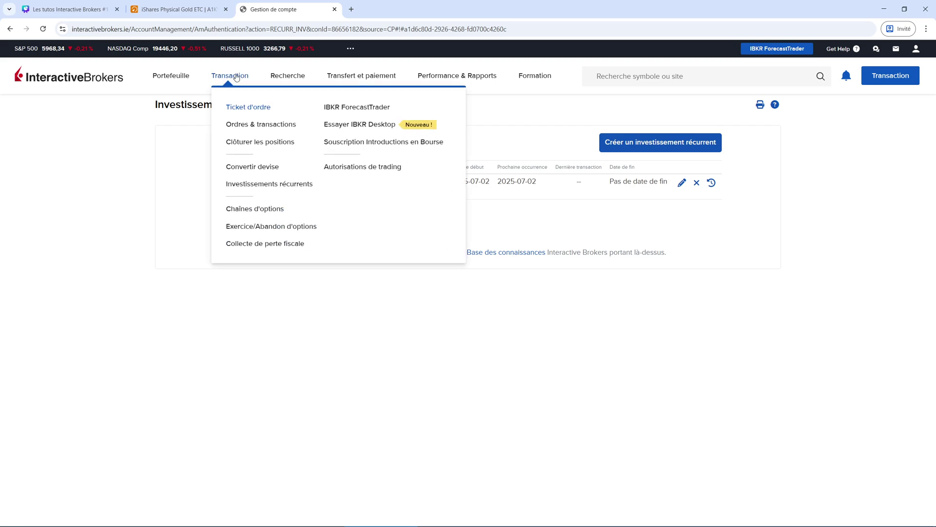
{"action": "left_click", "coordinate": [252, 187]}
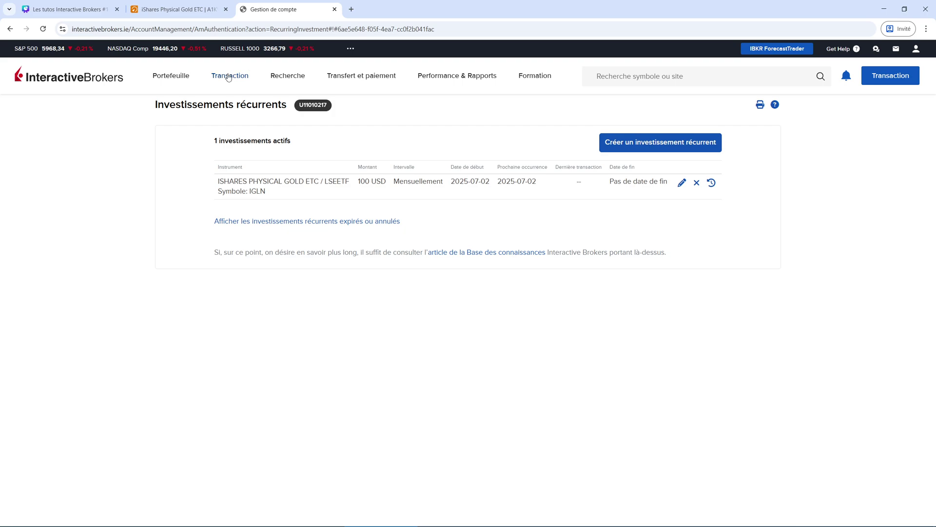
{"action": "mouse_move", "coordinate": [229, 79]}
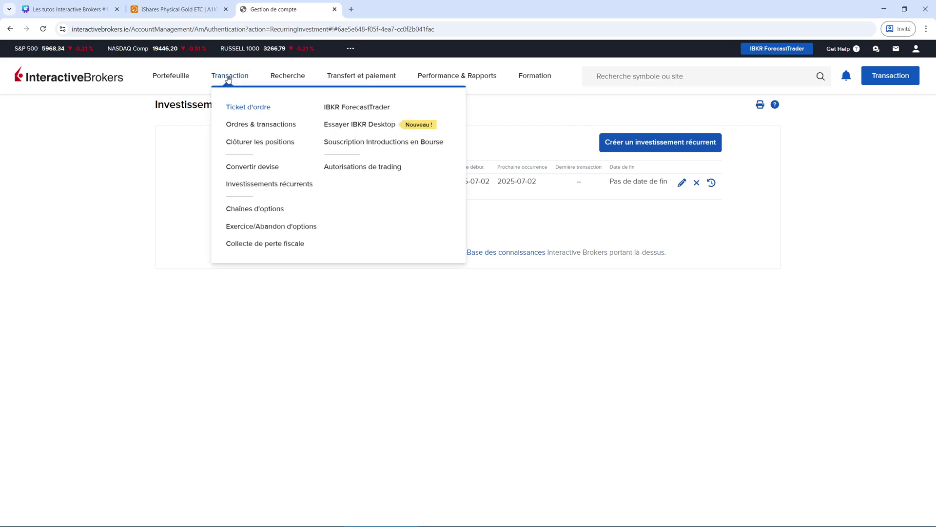
{"action": "left_click", "coordinate": [253, 124]}
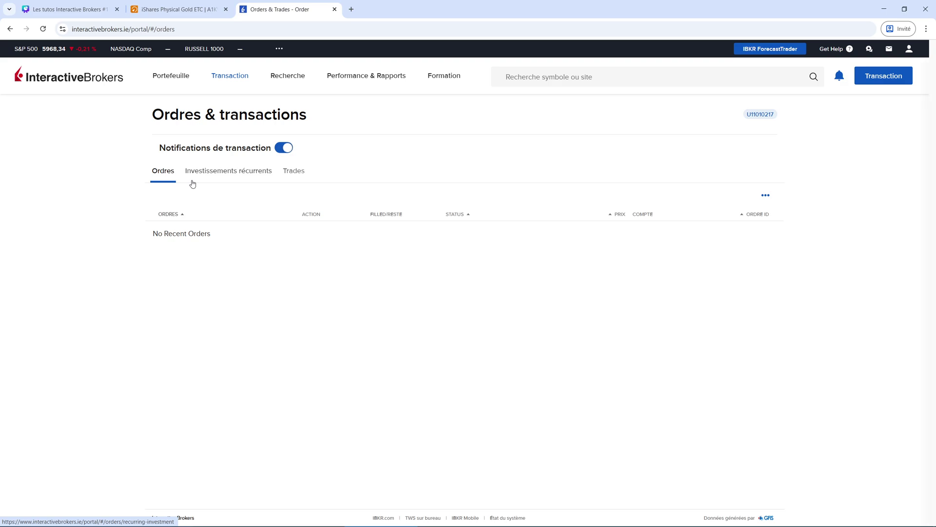
{"action": "left_click", "coordinate": [226, 173]}
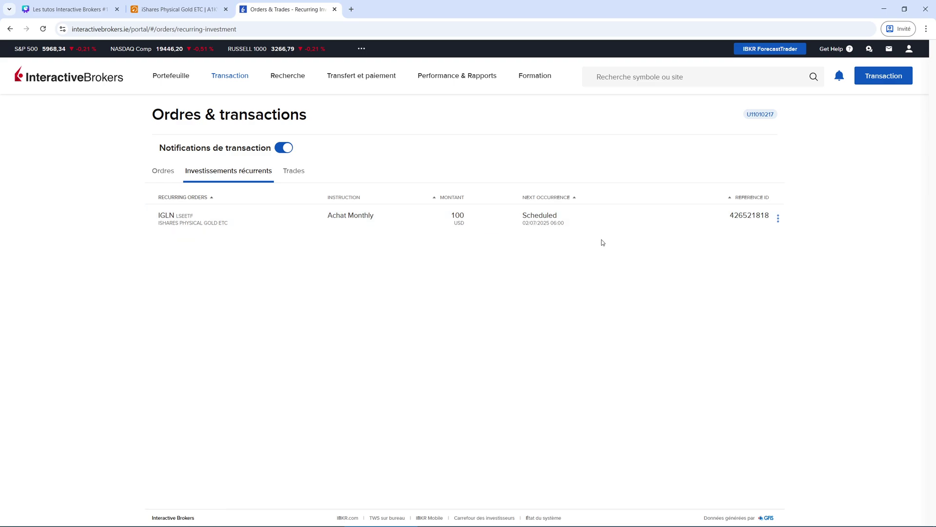
{"action": "mouse_move", "coordinate": [553, 223]}
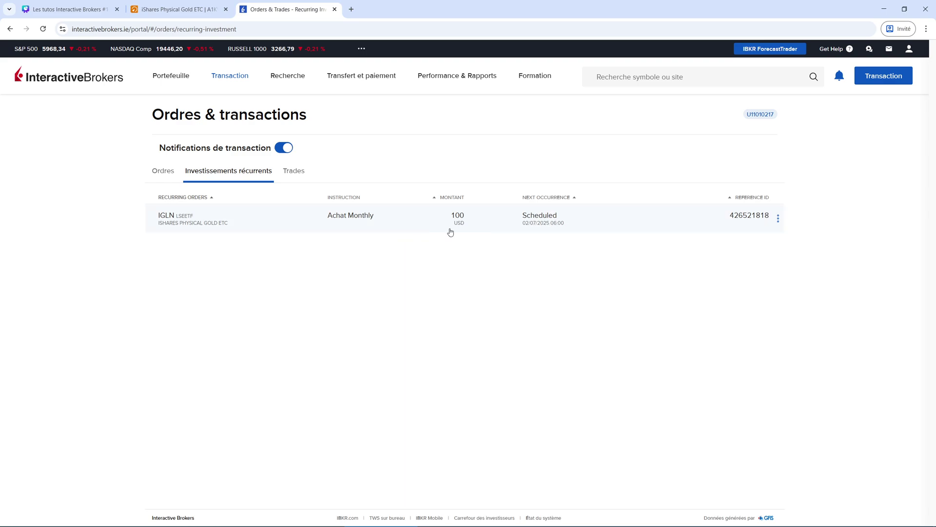